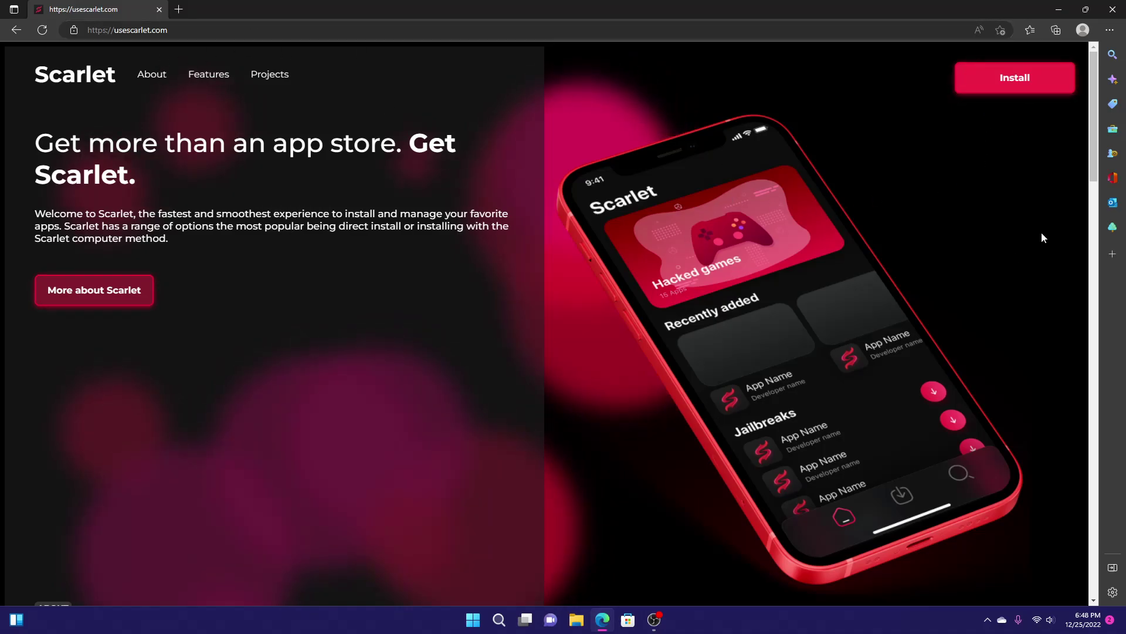
Close the pop-up ad tabs, choose Computer (No-Revokes), and scroll the DebProvision README to Setup.
{"action": "left_click", "coordinate": [97, 30]}
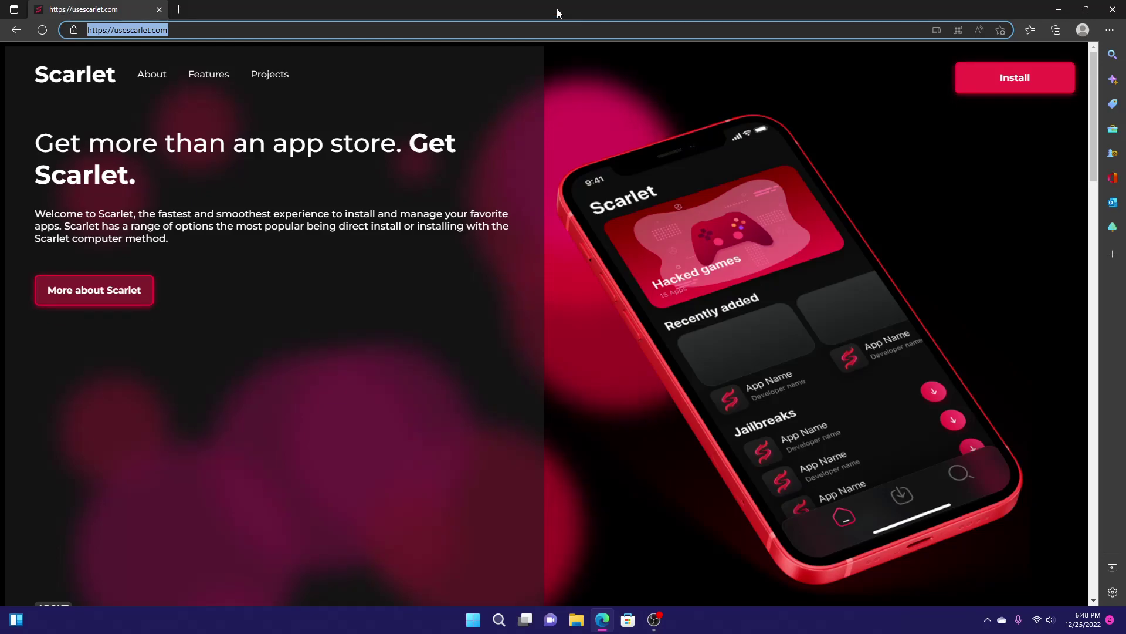
{"action": "left_click", "coordinate": [1091, 136]}
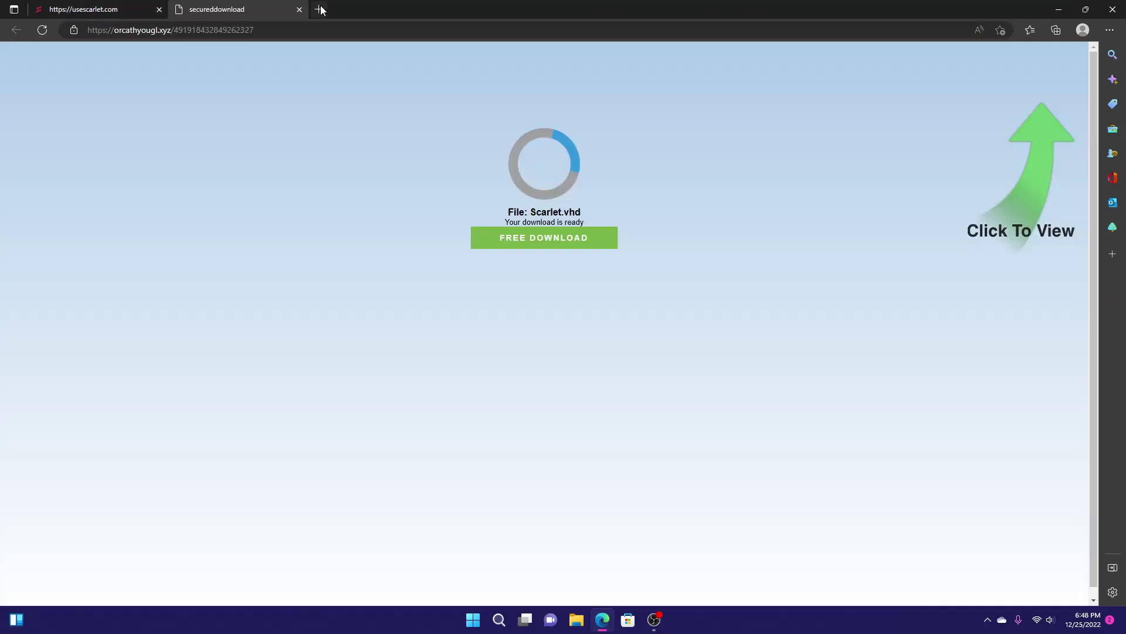
{"action": "left_click", "coordinate": [299, 9]}
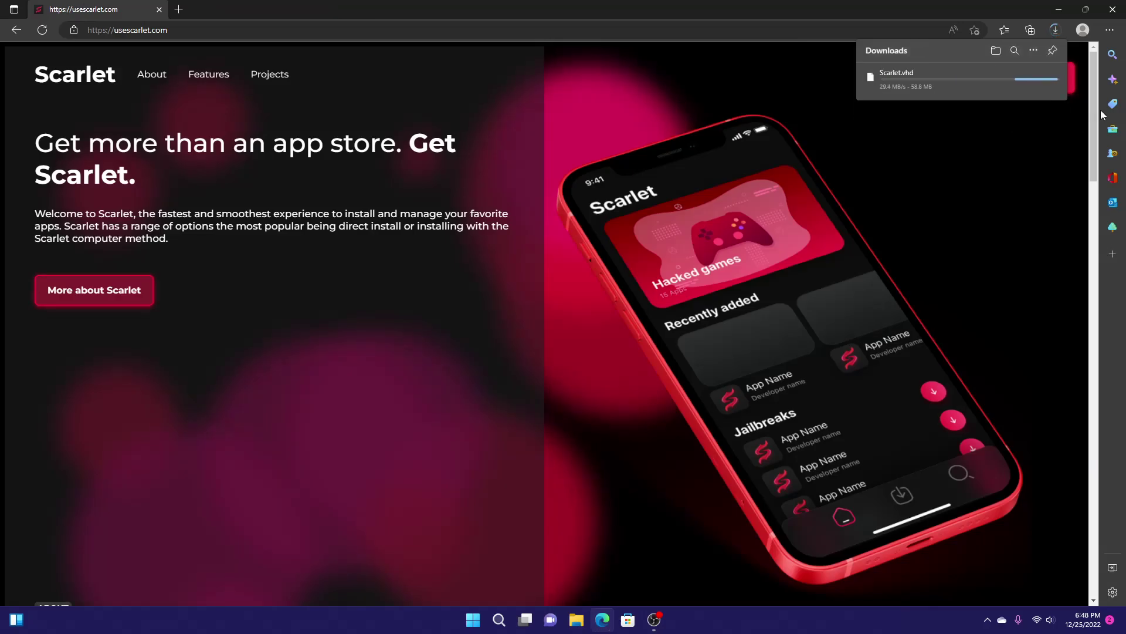
{"action": "left_click_drag", "start_coordinate": [1096, 120], "coordinate": [1026, 541]}
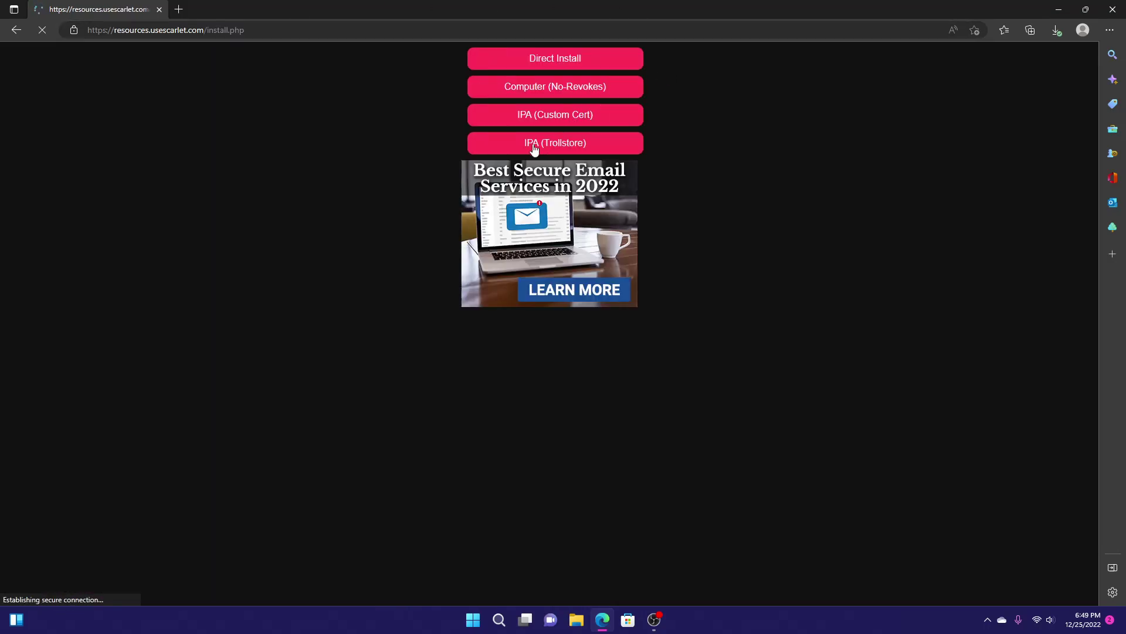
{"action": "left_click", "coordinate": [533, 91]}
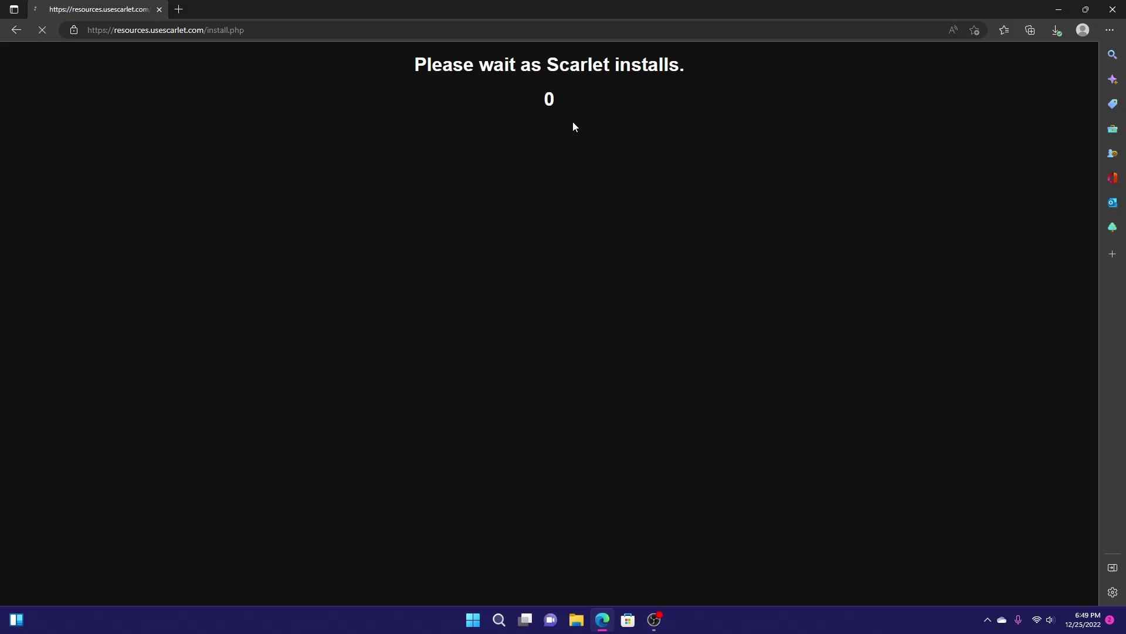
{"action": "scroll", "coordinate": [508, 230], "scroll_direction": "down", "scroll_amount": 12}
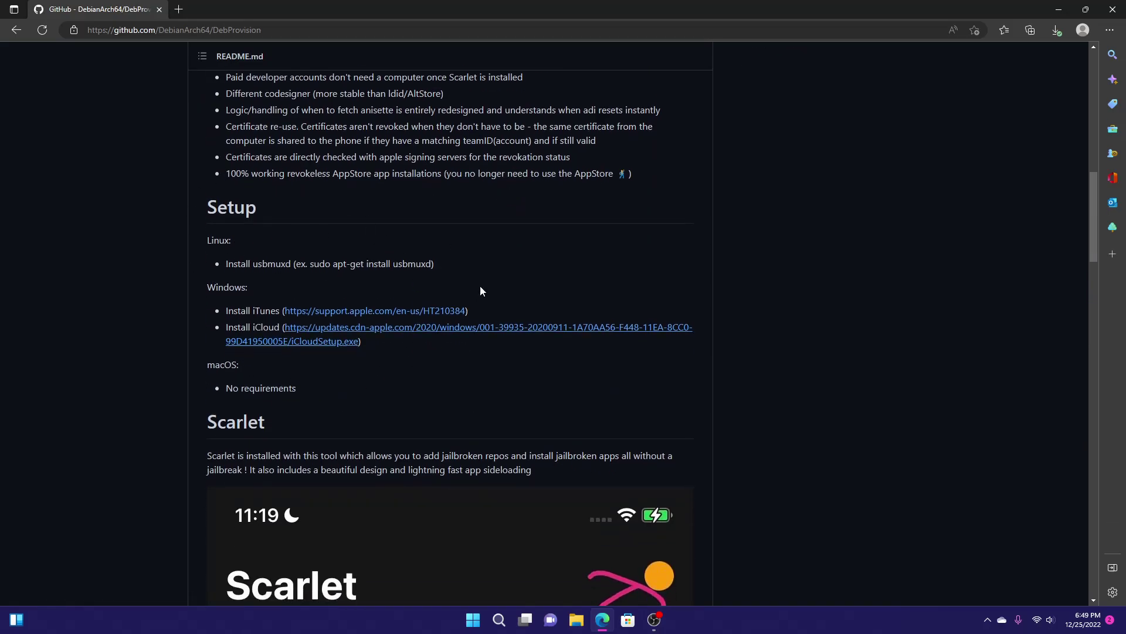
Open the iTunes support page in a new tab and download the iCloud installer.
{"action": "right_click", "coordinate": [327, 311]}
{"action": "left_click", "coordinate": [375, 316]}
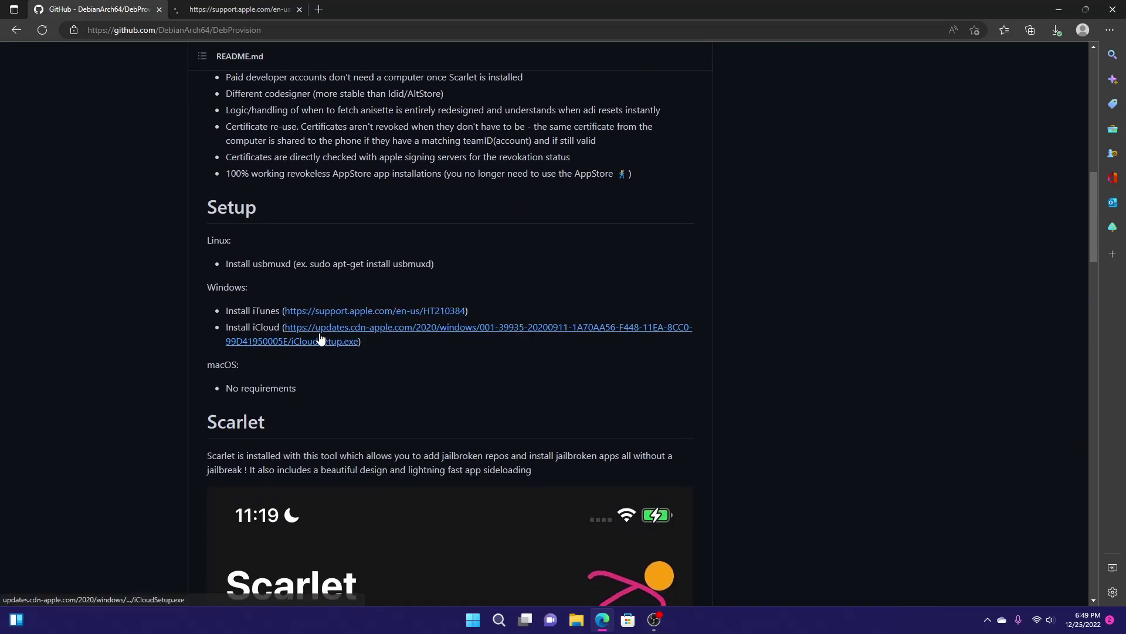
{"action": "right_click", "coordinate": [315, 334]}
{"action": "left_click", "coordinate": [357, 345]}
Download the iTunes 12.10.11 for Windows 10 (64-bit) installer from Apple Support.
{"action": "left_click", "coordinate": [260, 10]}
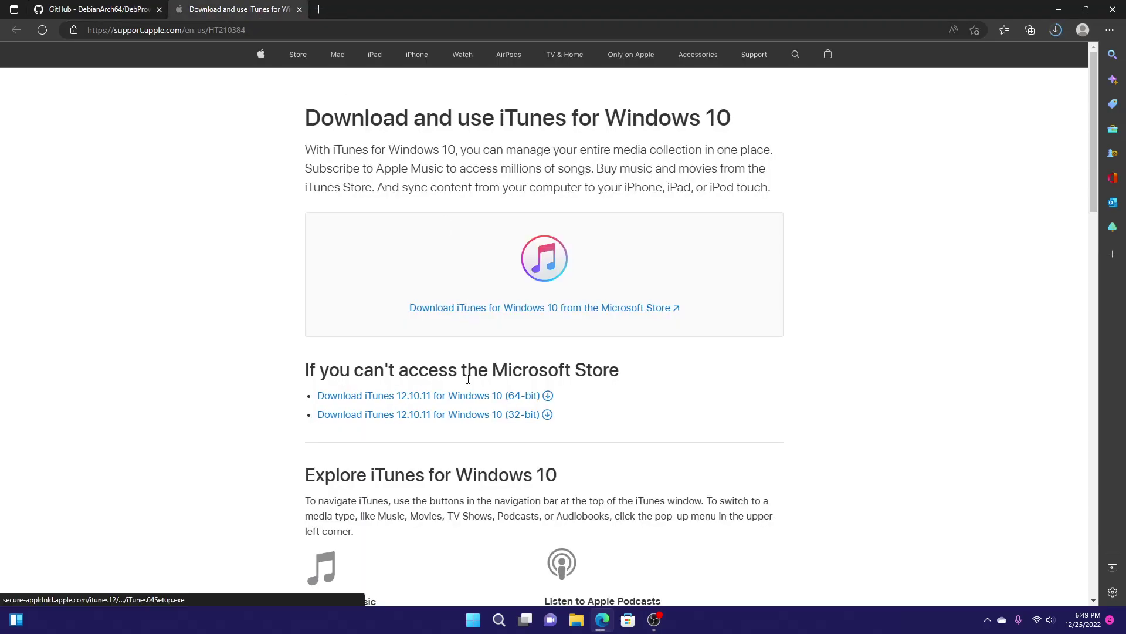
{"action": "left_click_drag", "start_coordinate": [583, 430], "coordinate": [296, 393]}
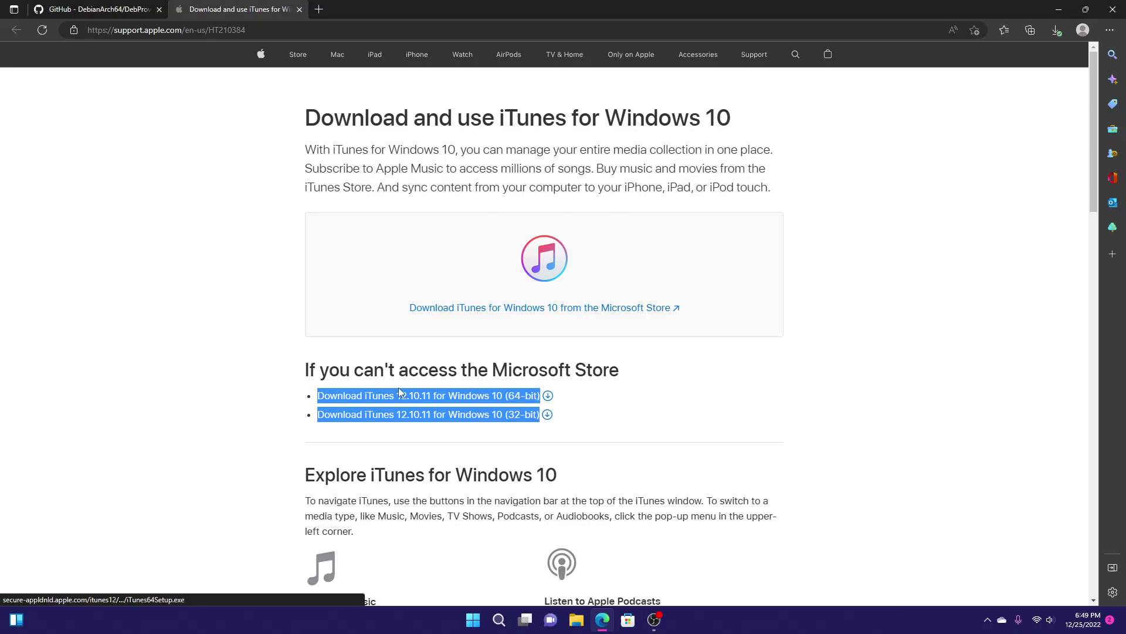
{"action": "left_click", "coordinate": [395, 406]}
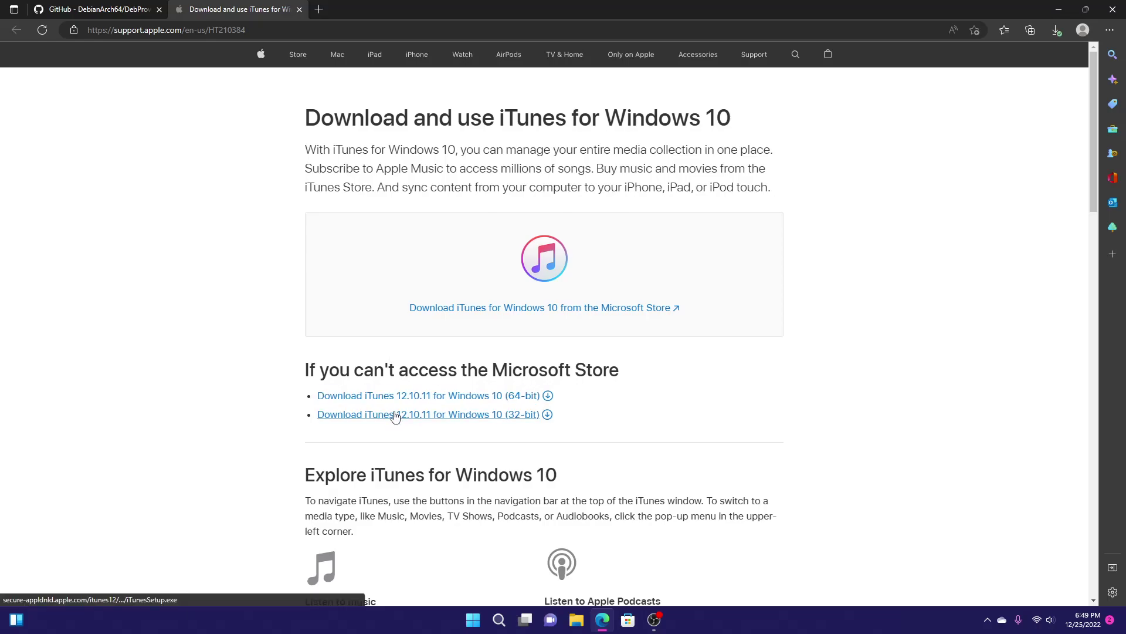
{"action": "left_click", "coordinate": [343, 397]}
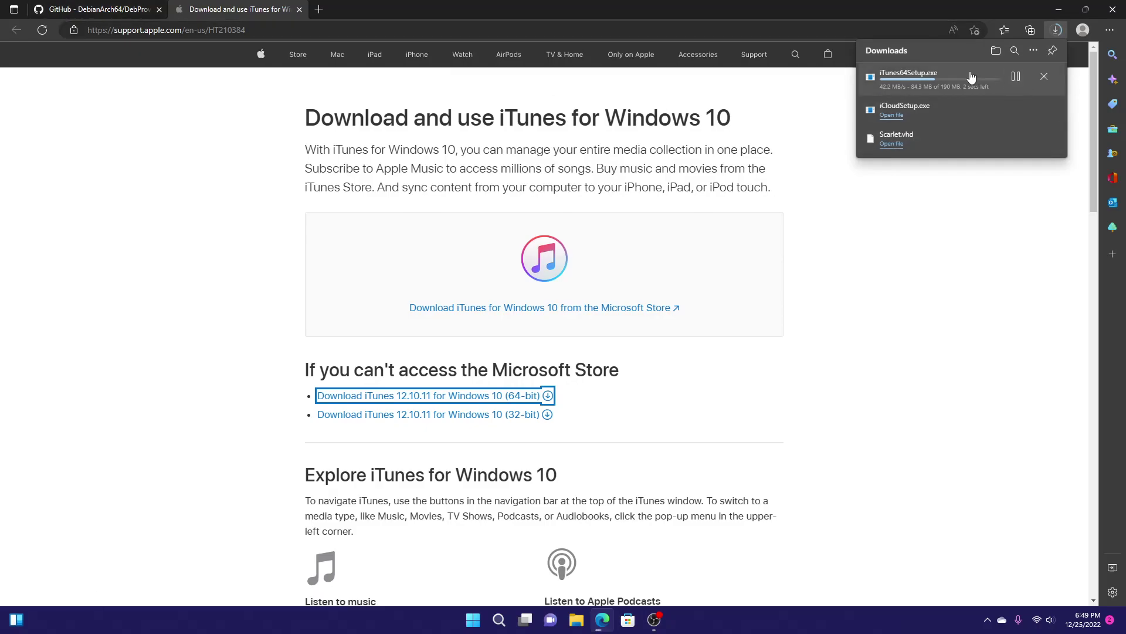
Return to the DebProvision README and check the Edge downloads list.
{"action": "left_click", "coordinate": [88, 9]}
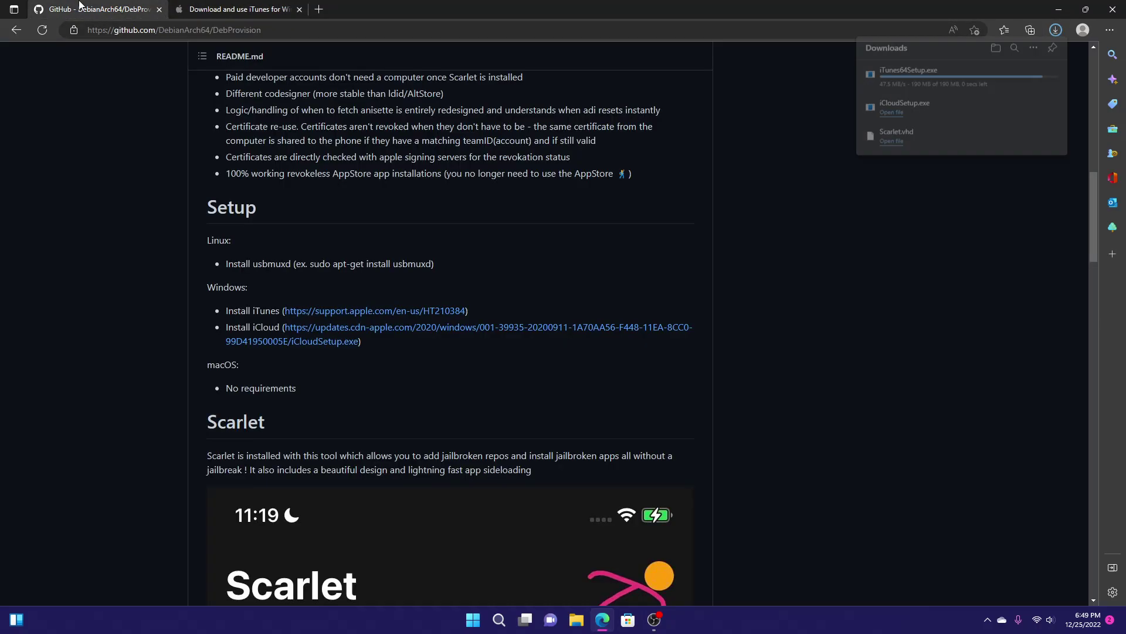
{"action": "left_click", "coordinate": [1056, 33]}
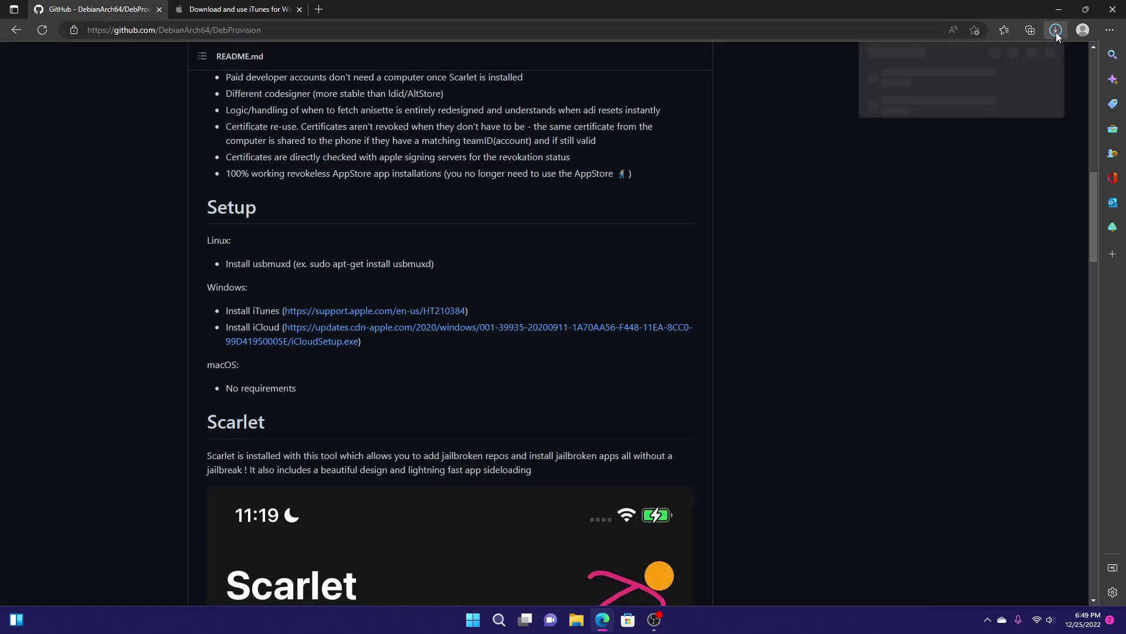
{"action": "mouse_move", "coordinate": [904, 92]}
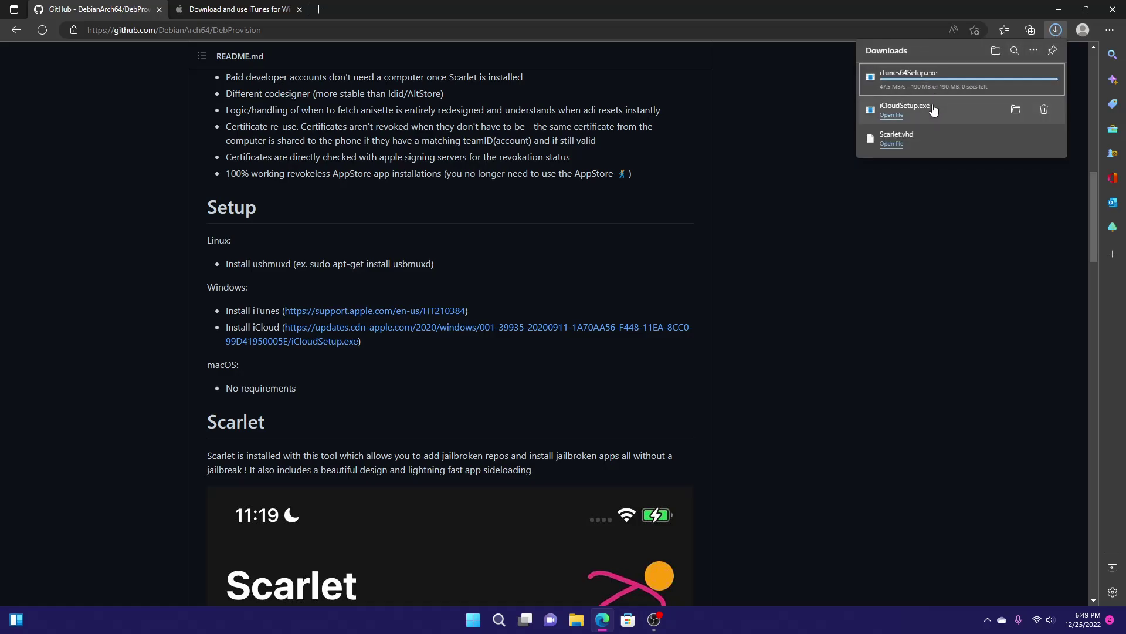
{"action": "left_click", "coordinate": [696, 268]}
Open the ScarletCloud GUI release and download scarletcloudux-windows-386.exe from Assets.
{"action": "scroll", "coordinate": [853, 335], "scroll_direction": "up", "scroll_amount": 15}
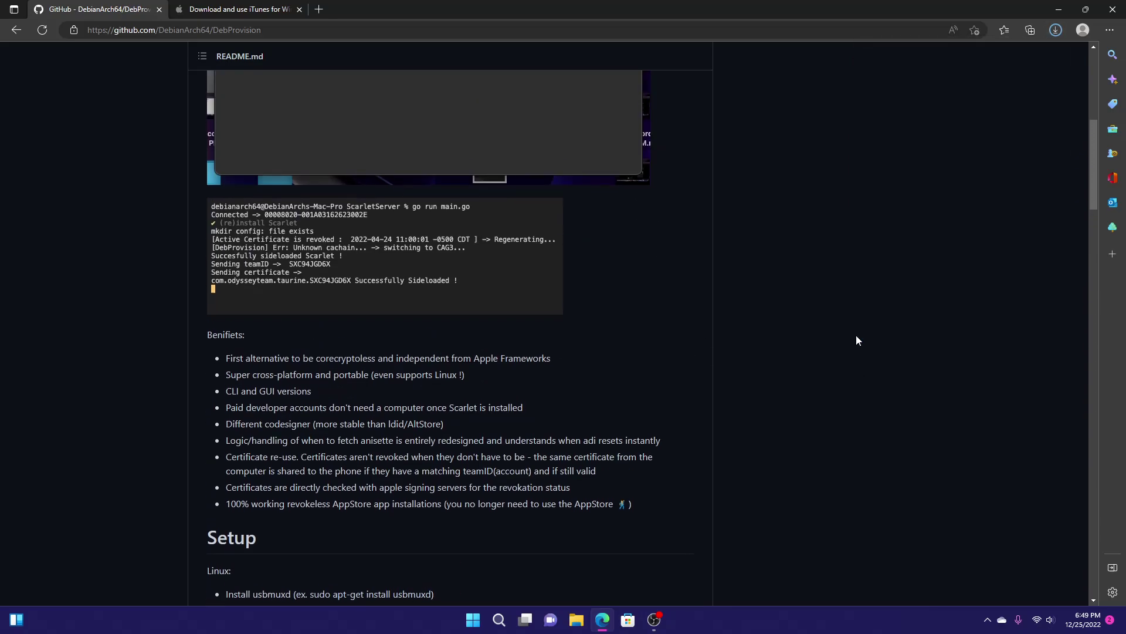
{"action": "left_click", "coordinate": [738, 329]}
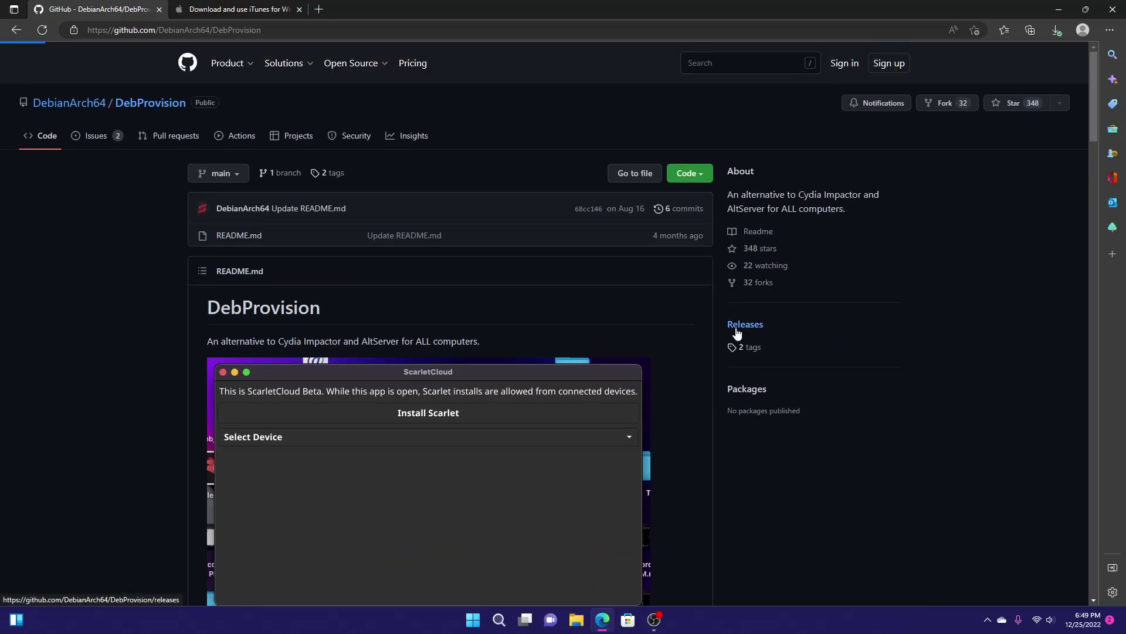
{"action": "left_click", "coordinate": [409, 257]}
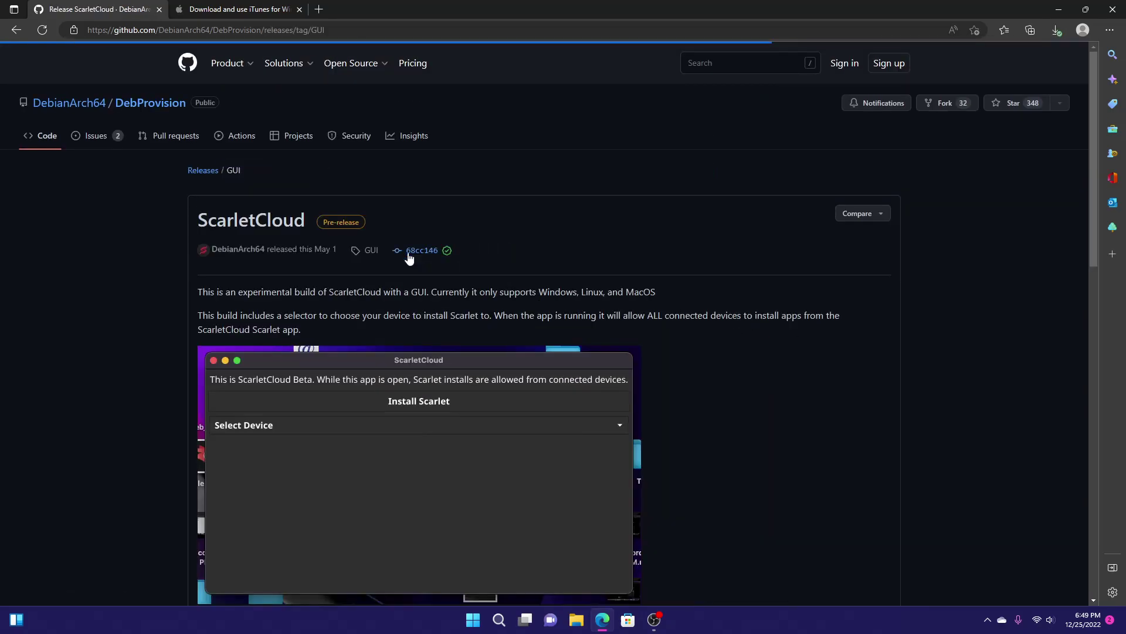
{"action": "scroll", "coordinate": [455, 312], "scroll_direction": "down", "scroll_amount": 10}
{"action": "scroll", "coordinate": [455, 311], "scroll_direction": "down", "scroll_amount": 9}
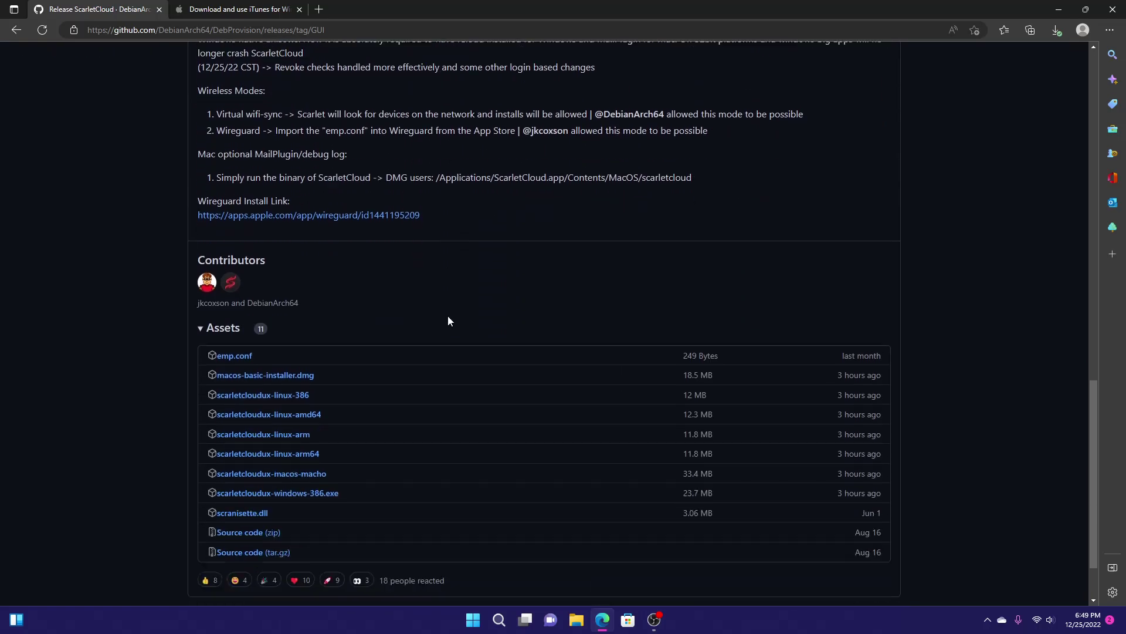
{"action": "left_click_drag", "start_coordinate": [354, 456], "coordinate": [215, 442]}
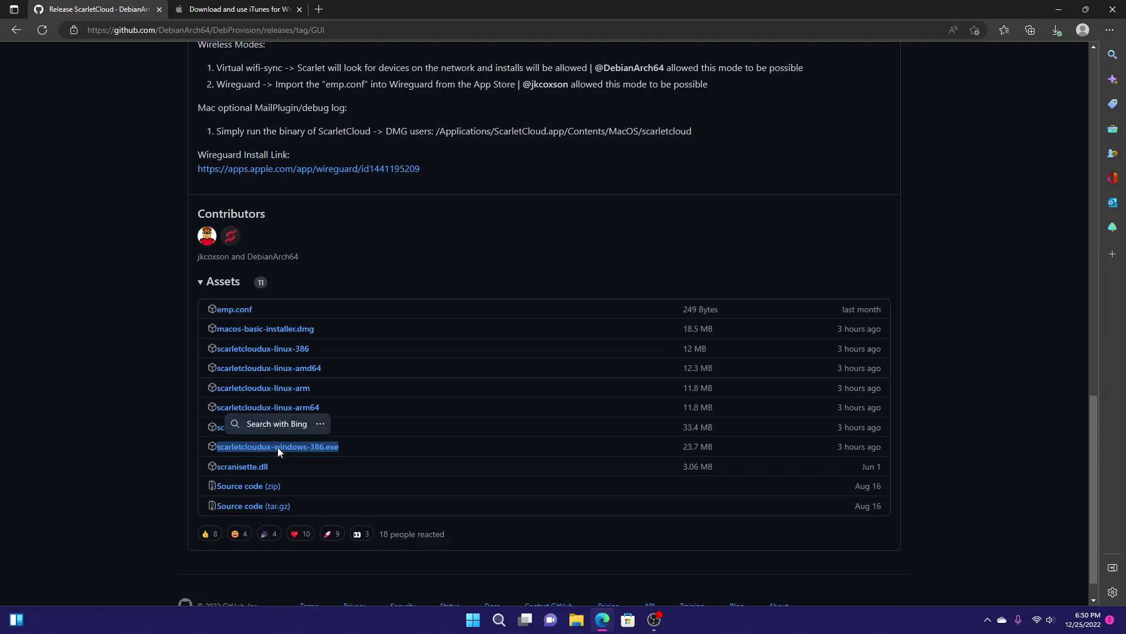
{"action": "left_click", "coordinate": [383, 451]}
{"action": "left_click", "coordinate": [323, 449]}
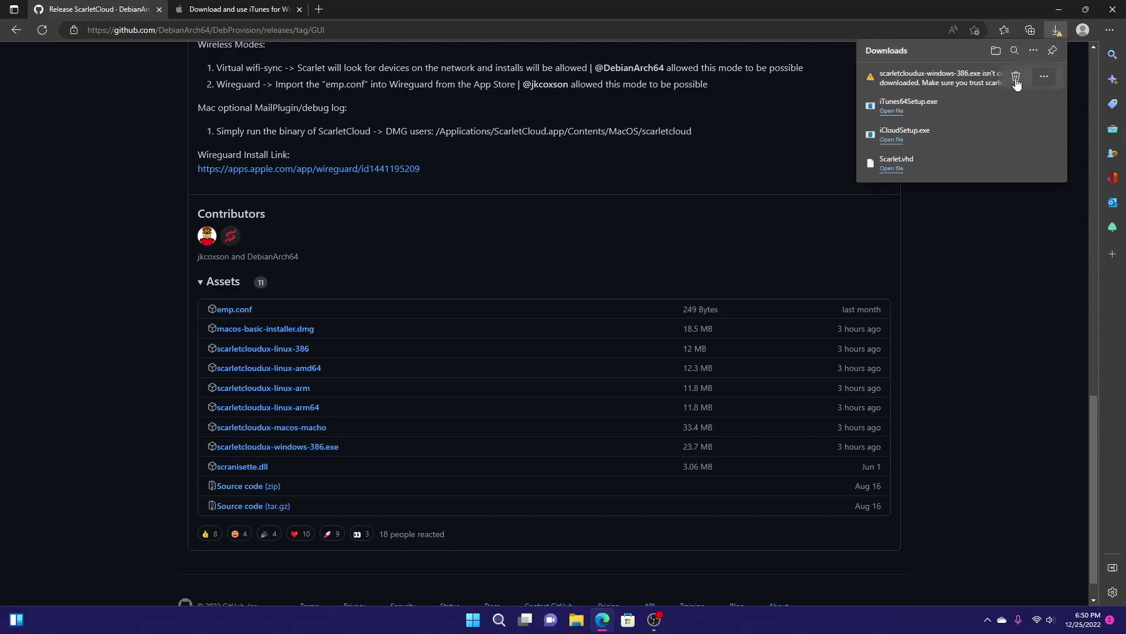
Keep the blocked scarletcloudux-windows-386.exe download despite the SmartScreen warning.
{"action": "left_click", "coordinate": [1042, 78]}
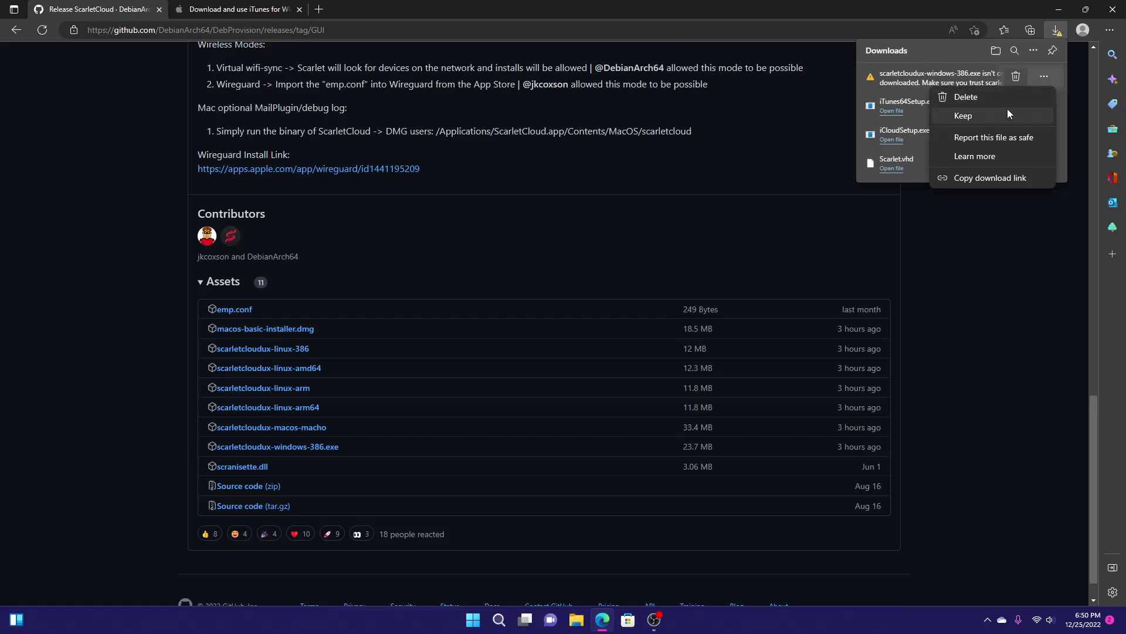
{"action": "left_click", "coordinate": [951, 118]}
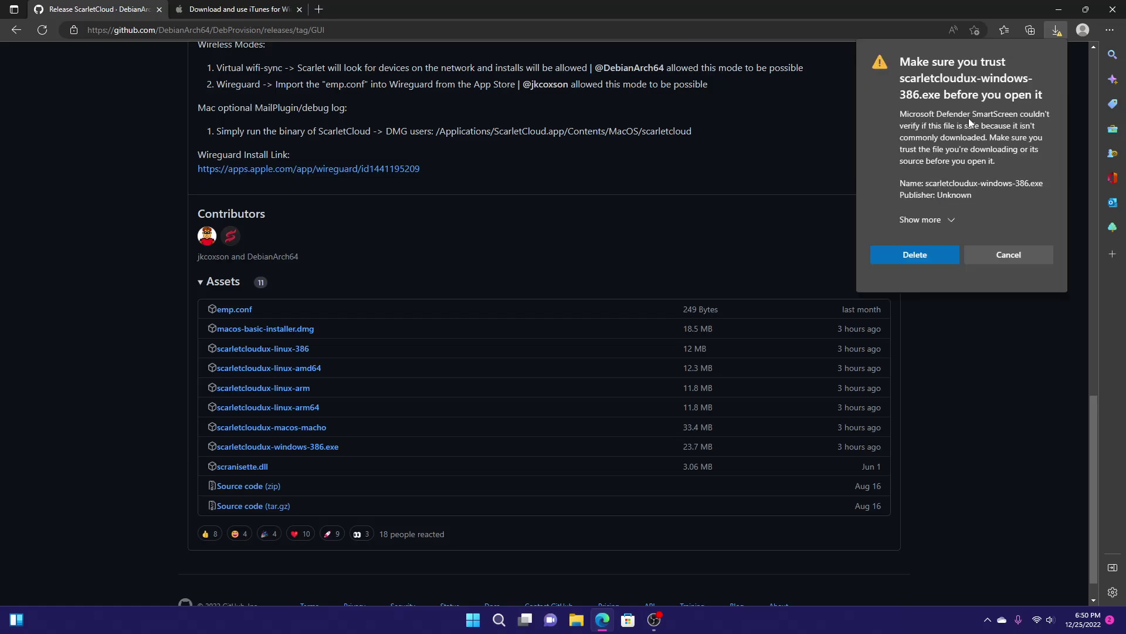
{"action": "left_click", "coordinate": [967, 220]}
{"action": "left_click", "coordinate": [923, 245]}
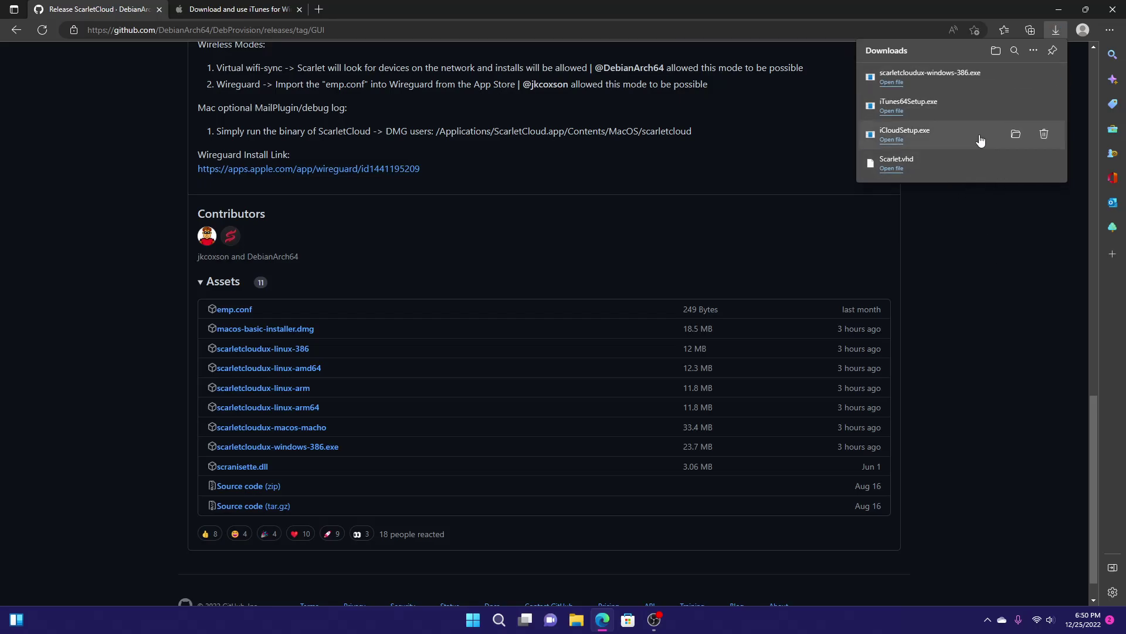
Launch scarletcloudux-windows-386.exe from Downloads, center its window, and open the Select Device list.
{"action": "left_click", "coordinate": [1017, 78]}
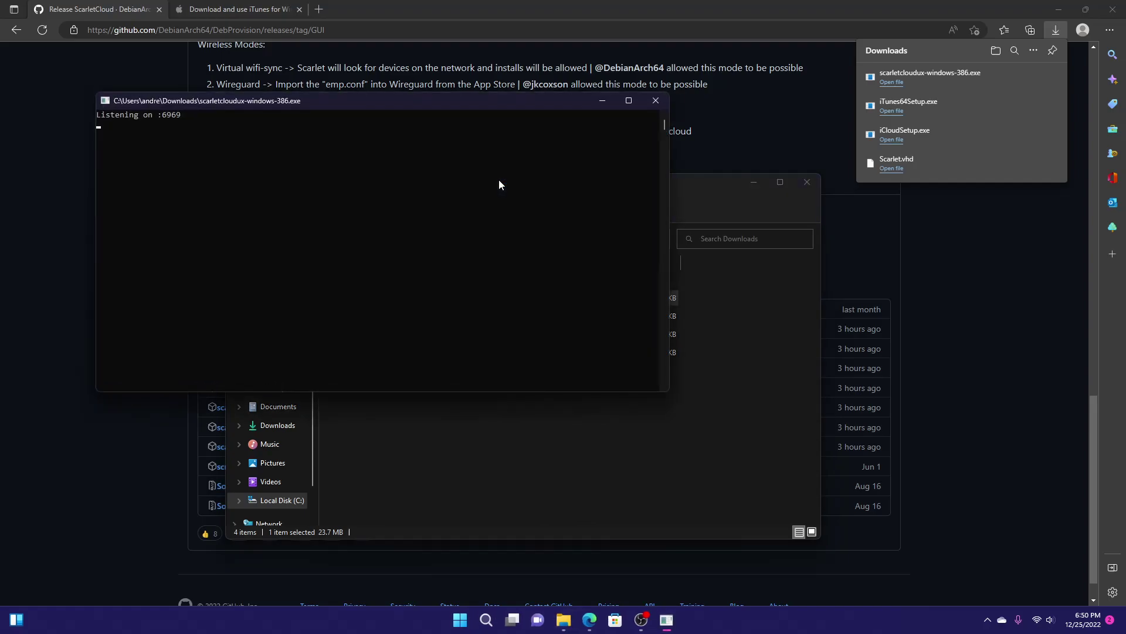
{"action": "left_click_drag", "start_coordinate": [309, 119], "coordinate": [519, 166]}
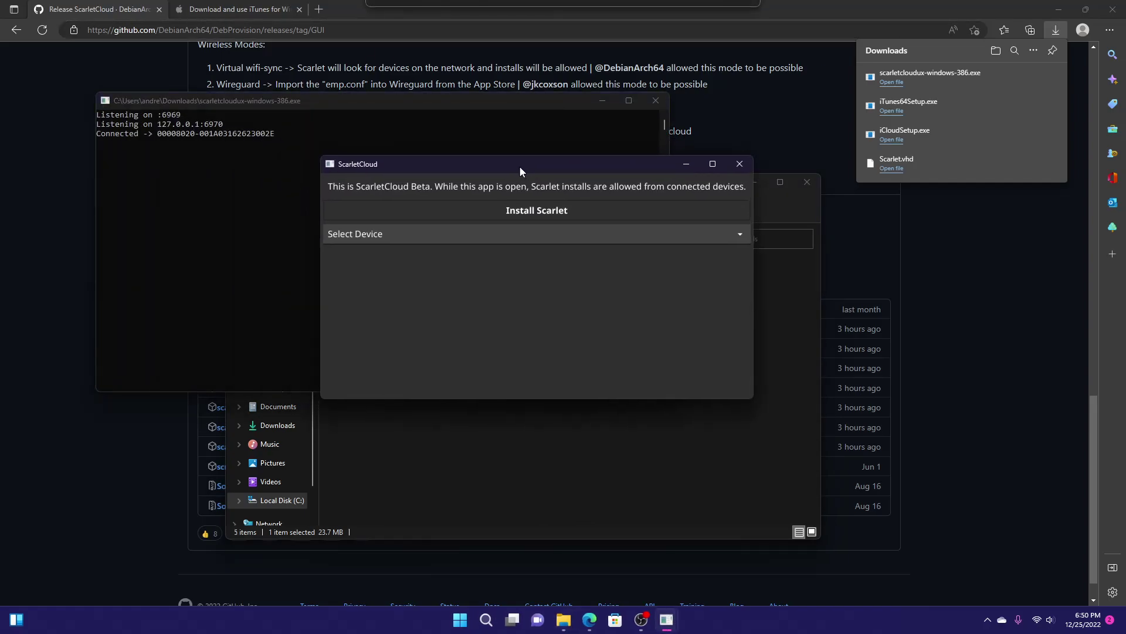
{"action": "left_click", "coordinate": [418, 241]}
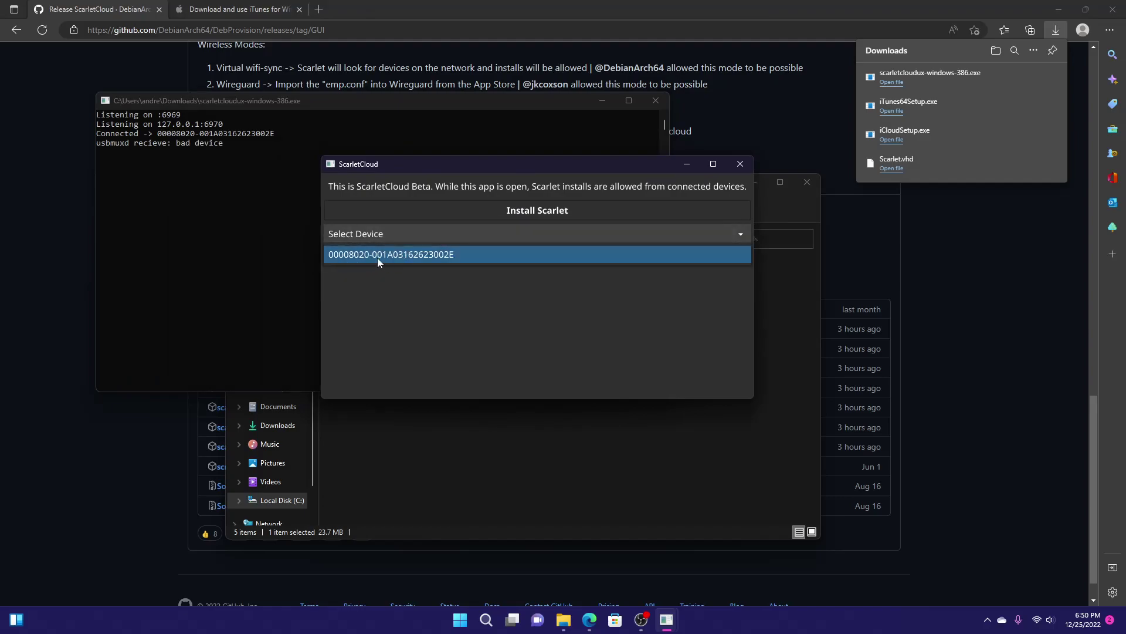
Select the iPhone, choose Install Scarlet, and sign in with the Apple ID email and password.
{"action": "left_click", "coordinate": [392, 258]}
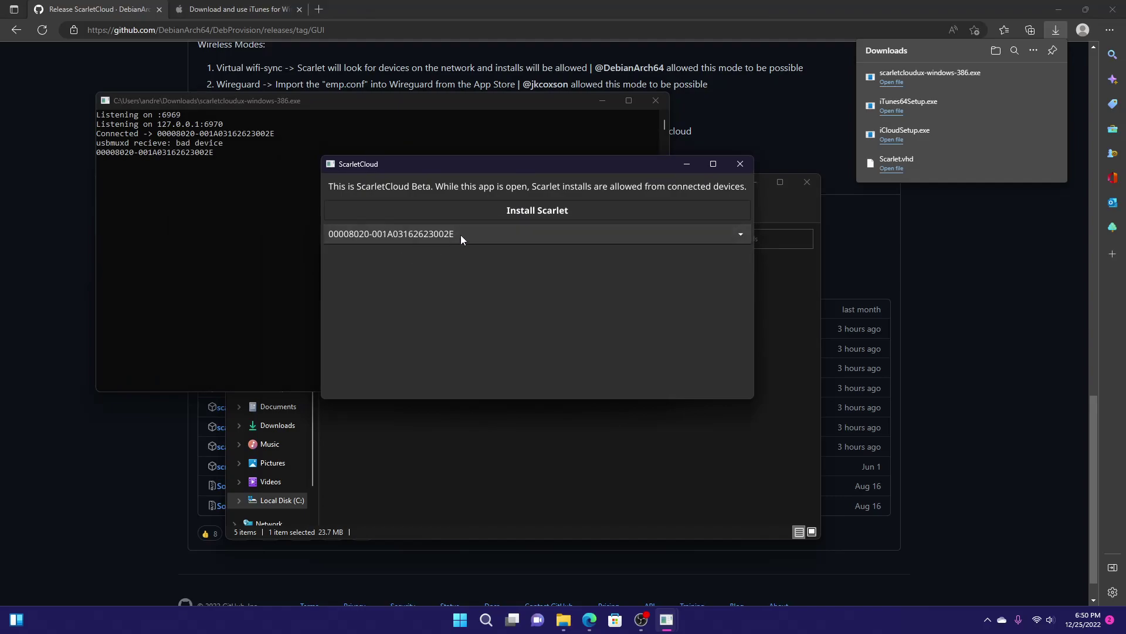
{"action": "left_click", "coordinate": [524, 215]}
{"action": "left_click", "coordinate": [515, 223]}
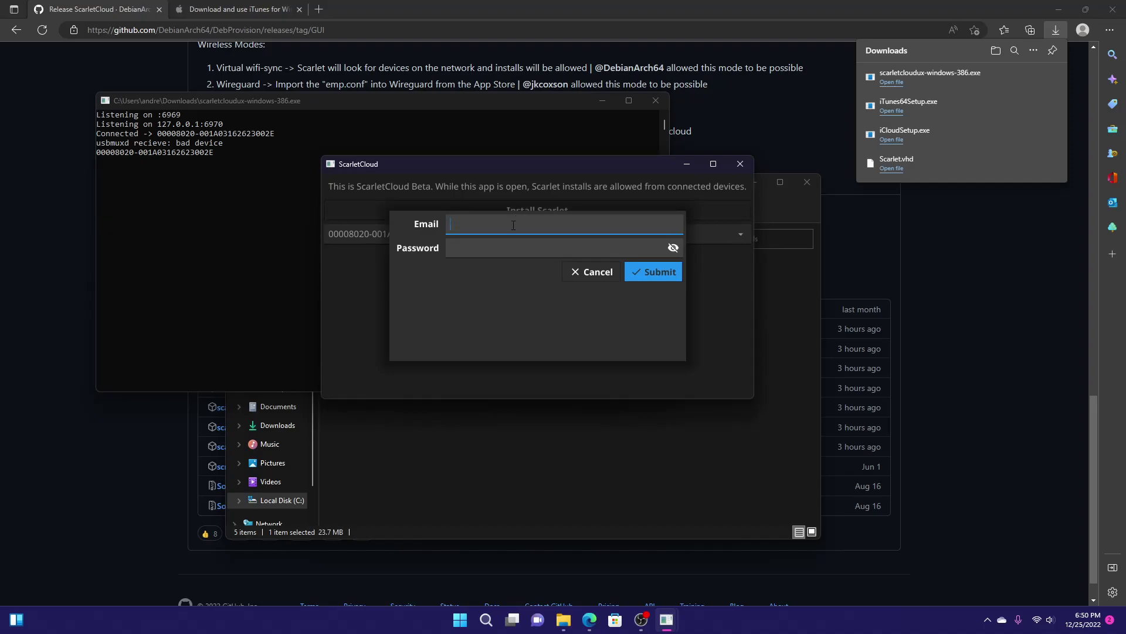
{"action": "key", "text": "Tab"}
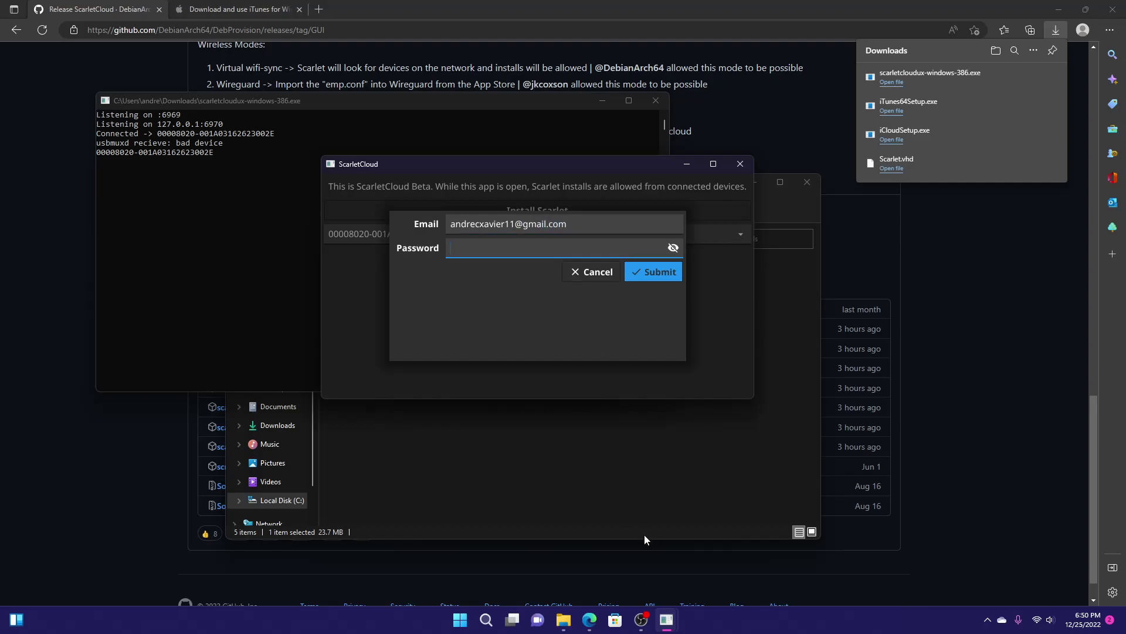
{"action": "type", "text": "••••••••••••••"}
{"action": "left_click", "coordinate": [675, 278]}
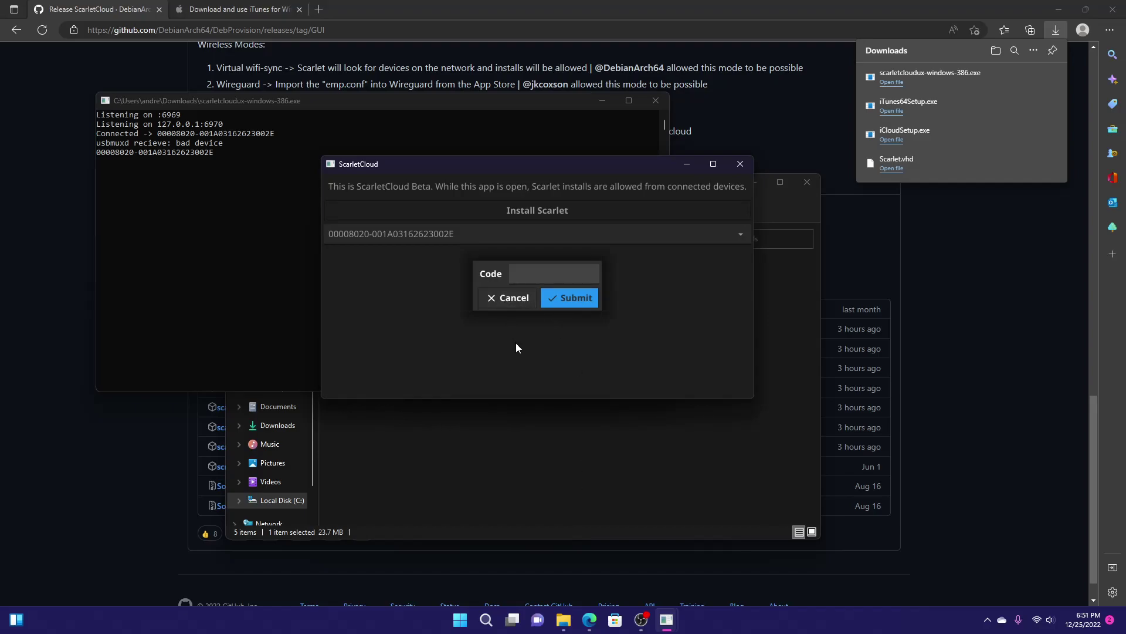
Submit the two-factor verification code, then run Install Scarlet again with the pre-filled login.
{"action": "left_click", "coordinate": [536, 272]}
{"action": "left_click", "coordinate": [561, 297]}
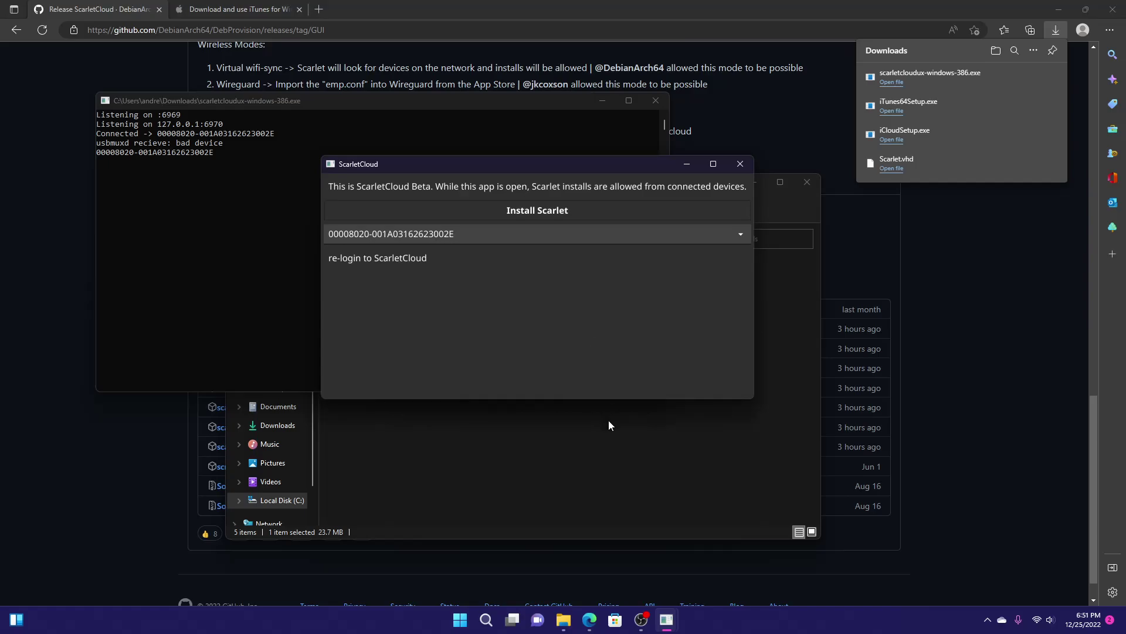
{"action": "left_click", "coordinate": [521, 213]}
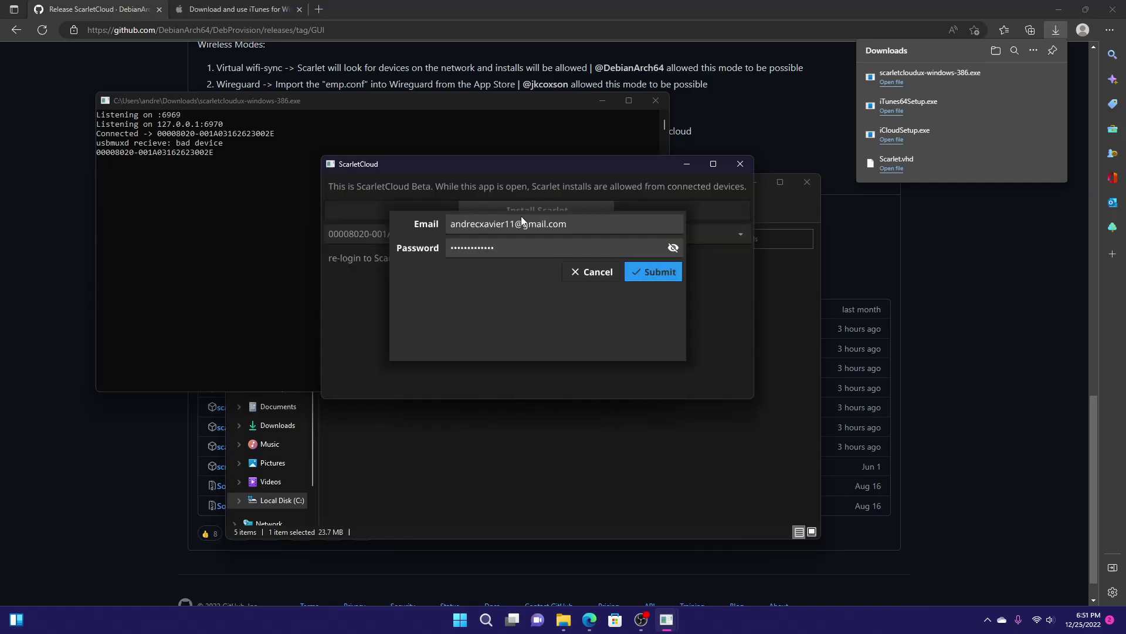
{"action": "left_click", "coordinate": [645, 270]}
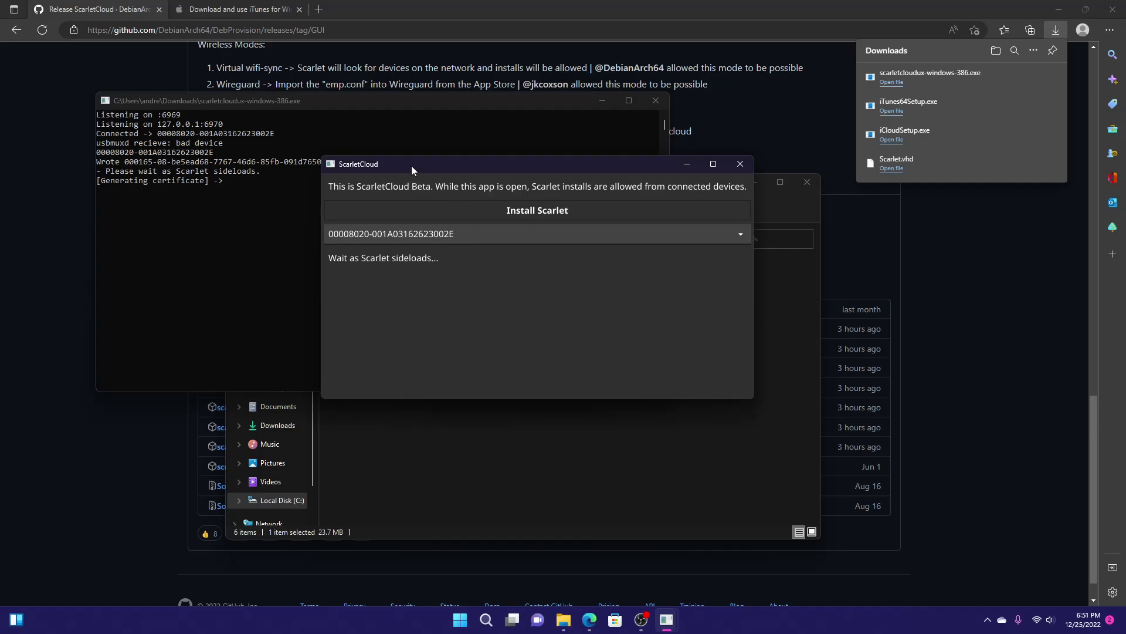
Move the ScarletCloud window aside while the console generates the signing certificate.
{"action": "left_click_drag", "start_coordinate": [411, 165], "coordinate": [468, 237]}
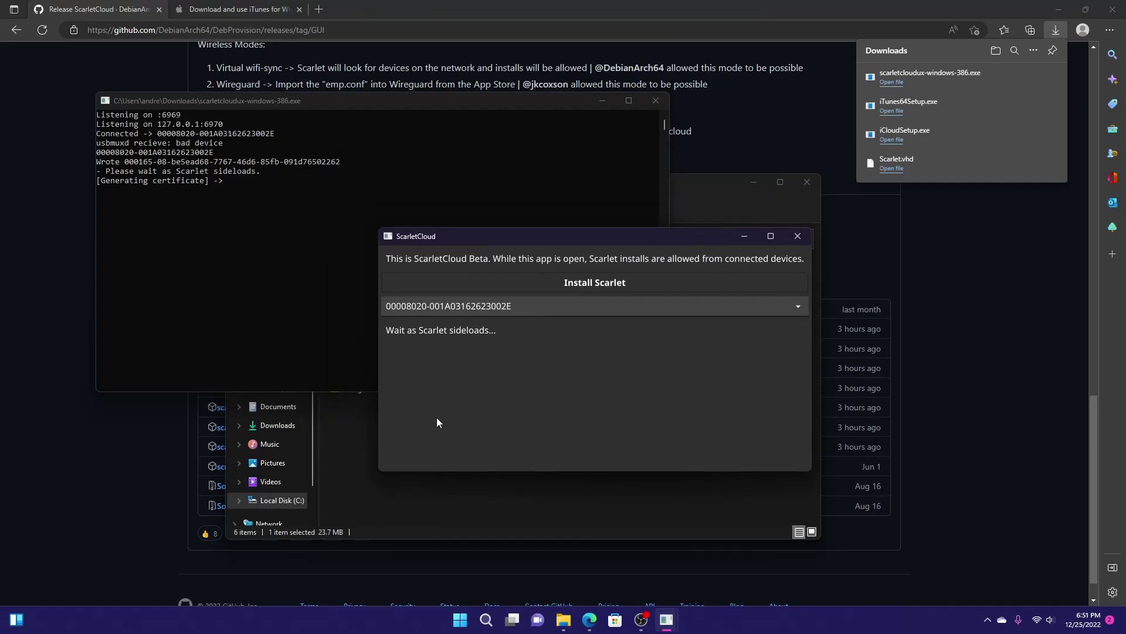